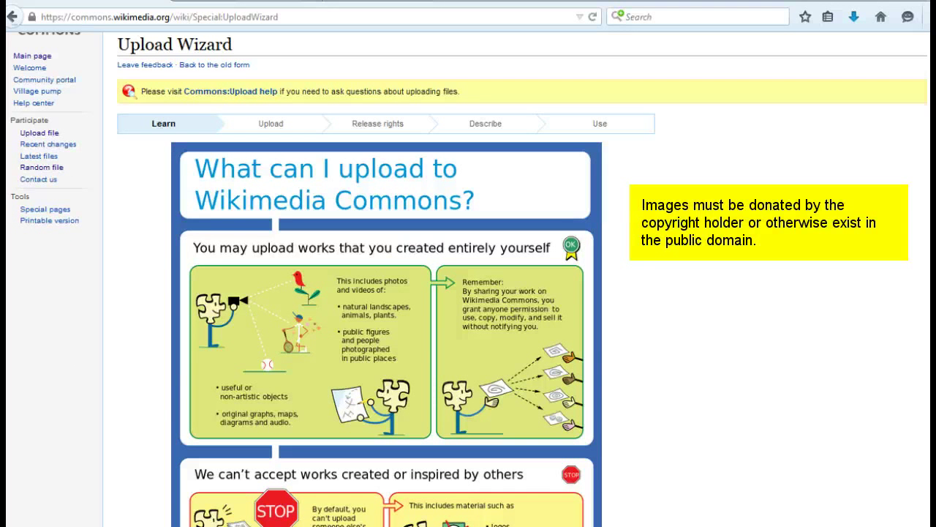
Step: Tick 'Skip this step in the future' at the bottom of the Learn page
{"action": "scroll", "coordinate": [469, 292], "scroll_direction": "down", "scroll_amount": 10}
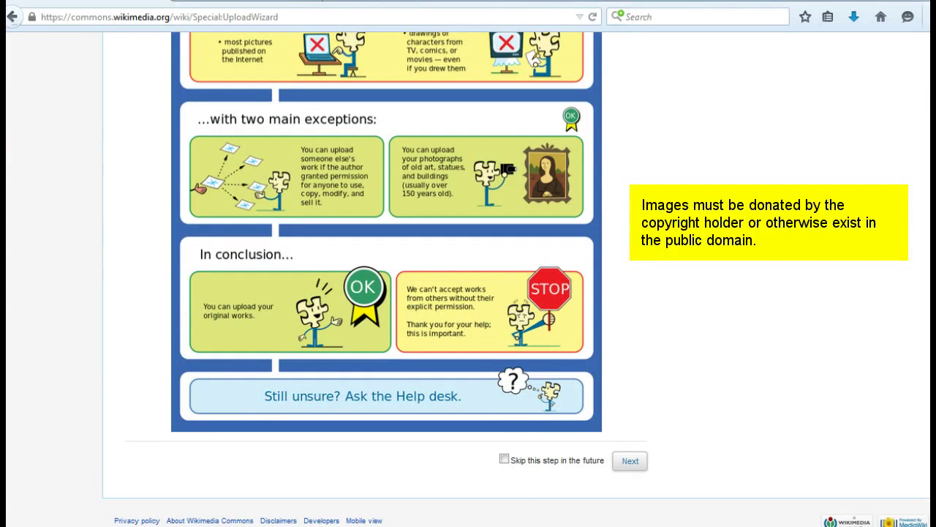
{"action": "left_click", "coordinate": [504, 459]}
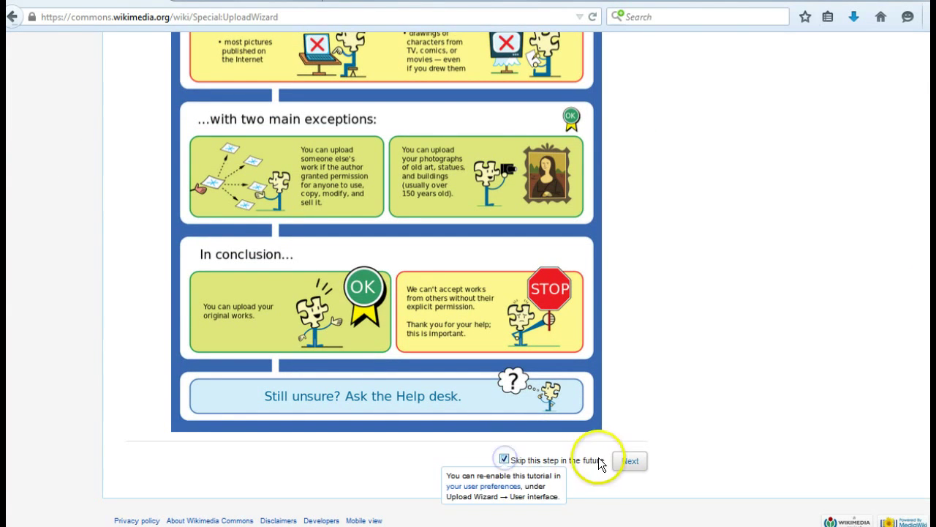
Step: Upload Art-Fem_TTT25Feb2015.jpg from the Desktop's Art + Feminism folder
{"action": "left_click", "coordinate": [625, 460]}
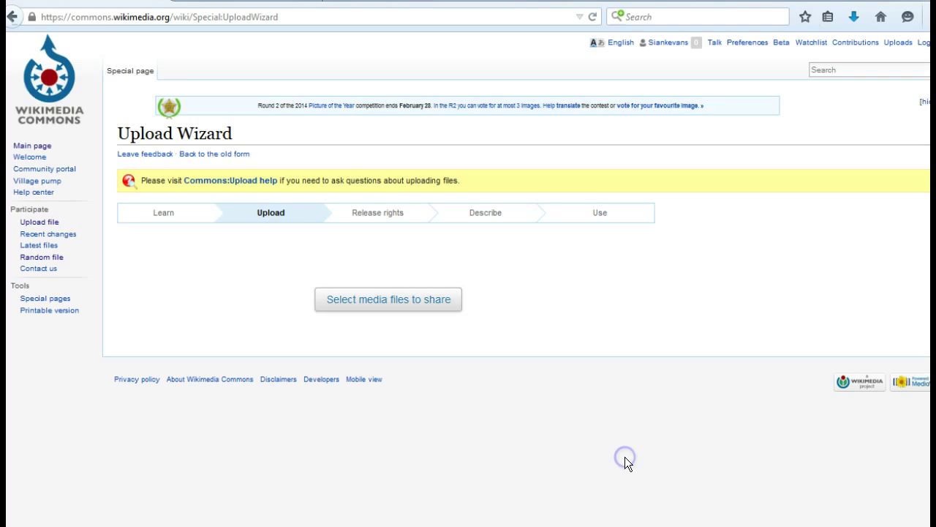
{"action": "left_click", "coordinate": [376, 298]}
{"action": "left_click", "coordinate": [48, 86]}
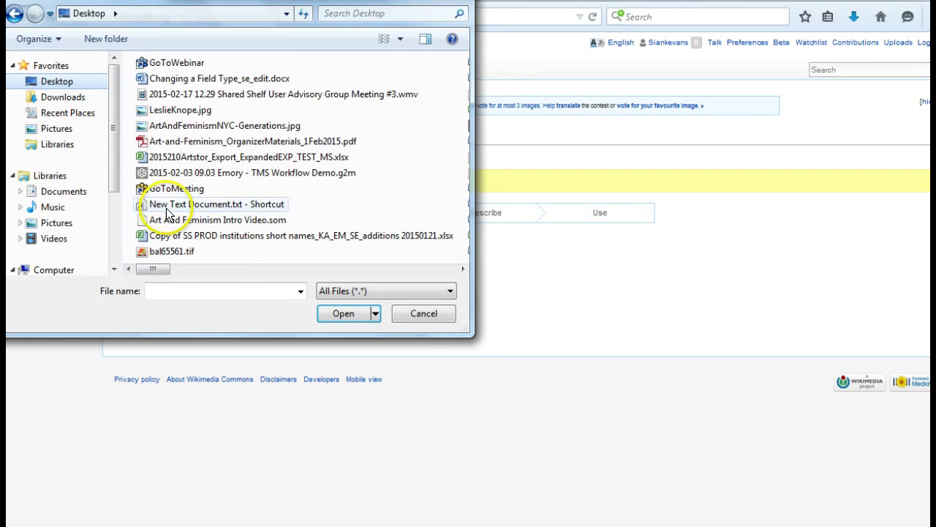
{"action": "left_click_drag", "start_coordinate": [150, 269], "coordinate": [366, 269]}
{"action": "double_click", "coordinate": [160, 83]}
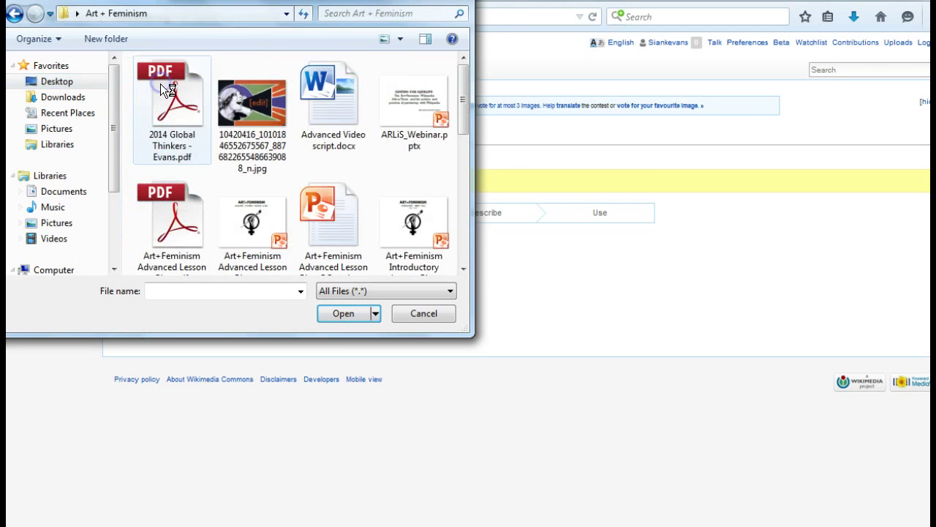
{"action": "left_click_drag", "start_coordinate": [463, 113], "coordinate": [464, 264]}
{"action": "left_click", "coordinate": [170, 222]}
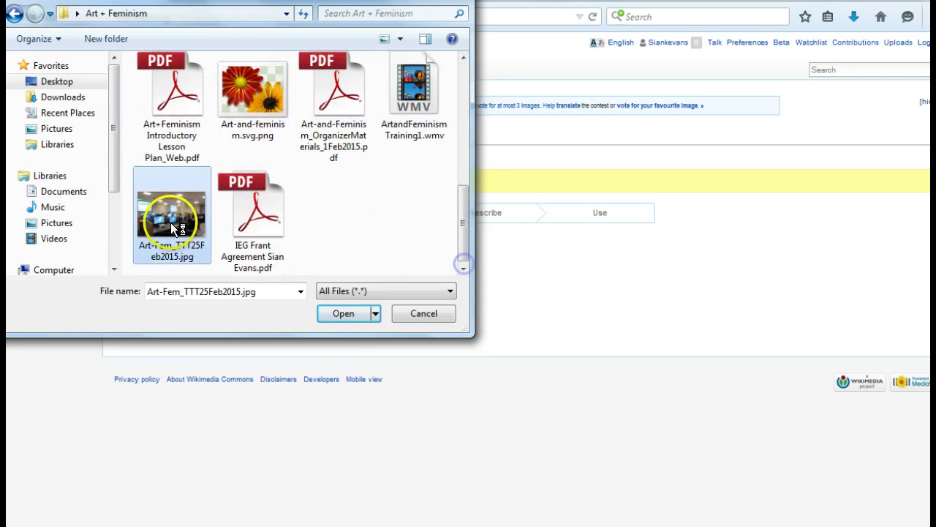
{"action": "left_click", "coordinate": [343, 314]}
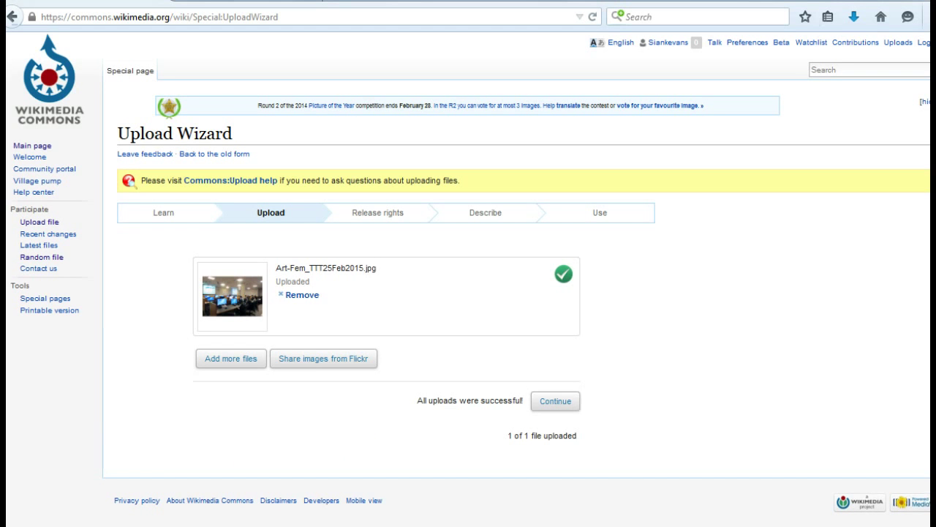
Step: Continue to Release rights and mark the photo as your own work
{"action": "left_click", "coordinate": [562, 403]}
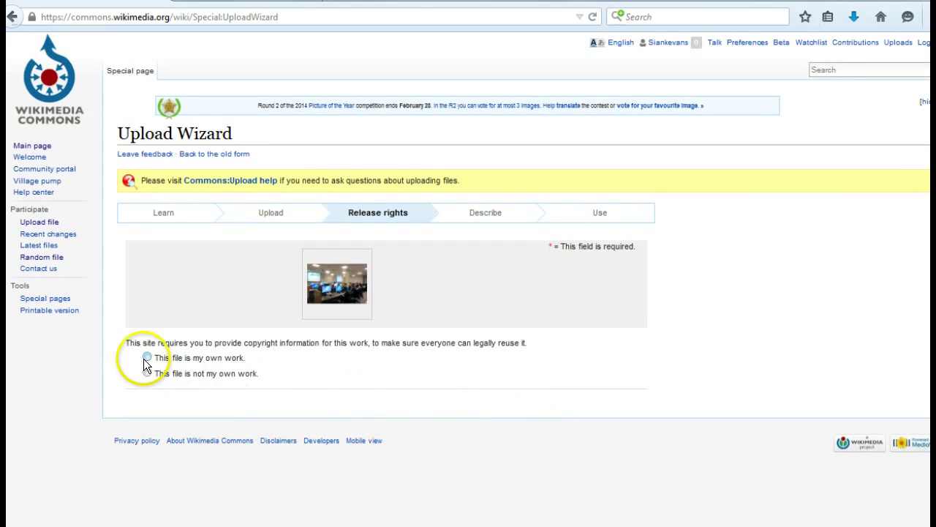
{"action": "left_click", "coordinate": [147, 357]}
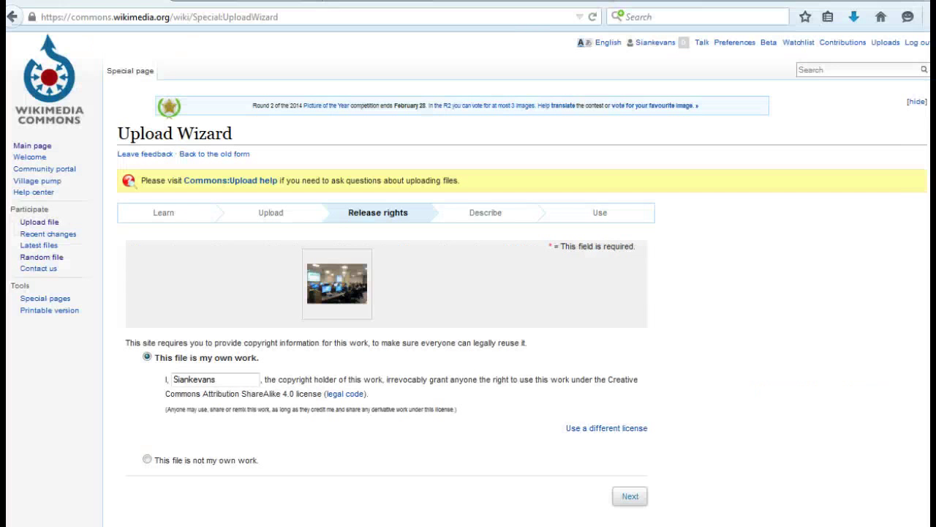
Step: Select 'This file is not my own work' and review the Source and Author(s) fields
{"action": "left_click", "coordinate": [147, 460]}
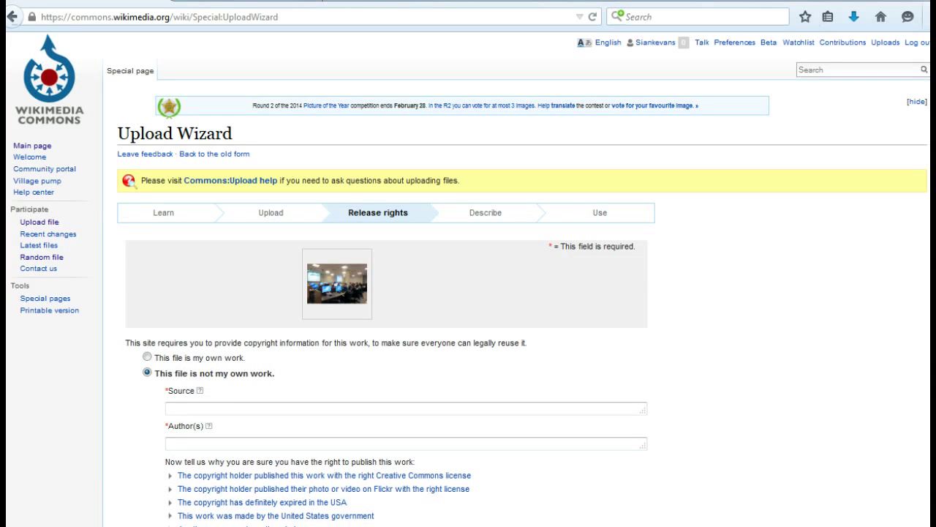
{"action": "scroll", "coordinate": [469, 277], "scroll_direction": "down", "scroll_amount": 2}
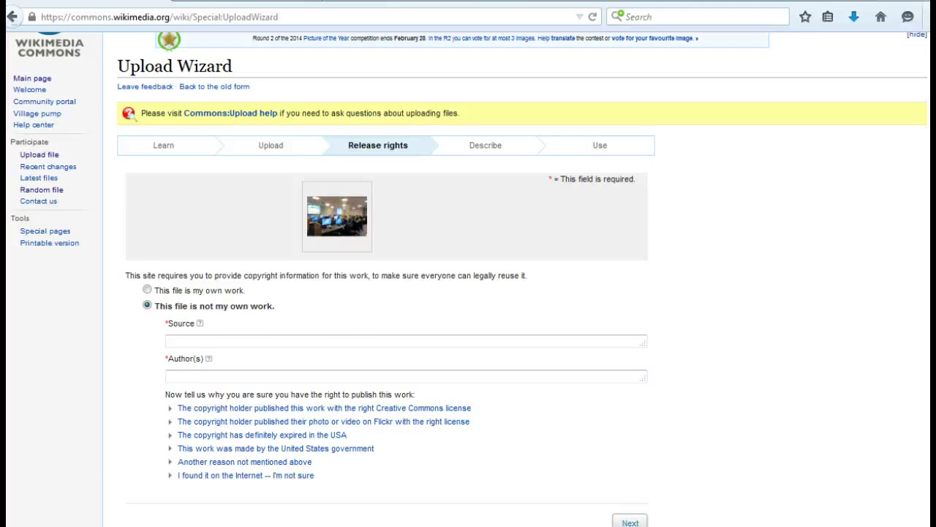
{"action": "scroll", "coordinate": [469, 293], "scroll_direction": "down", "scroll_amount": 2}
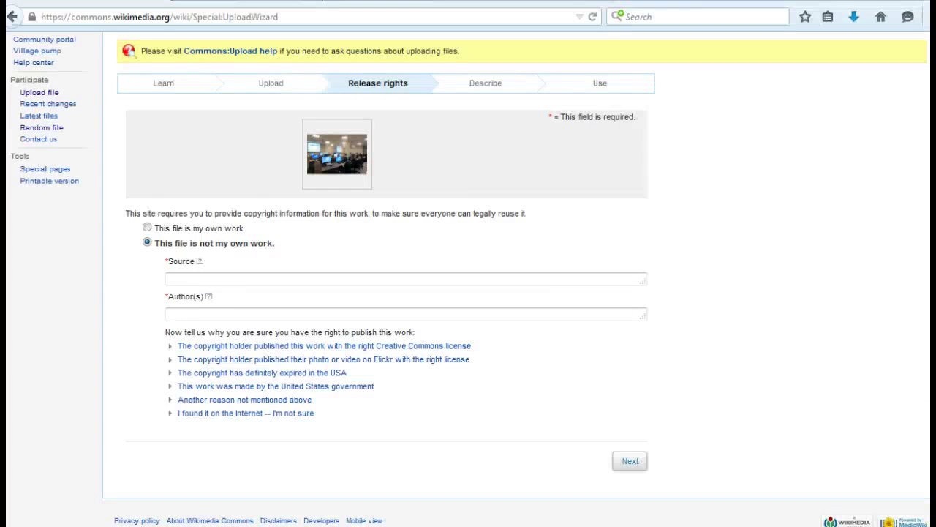
Step: Continue to the Describe step with the photo licensed as own work
{"action": "left_click", "coordinate": [629, 462]}
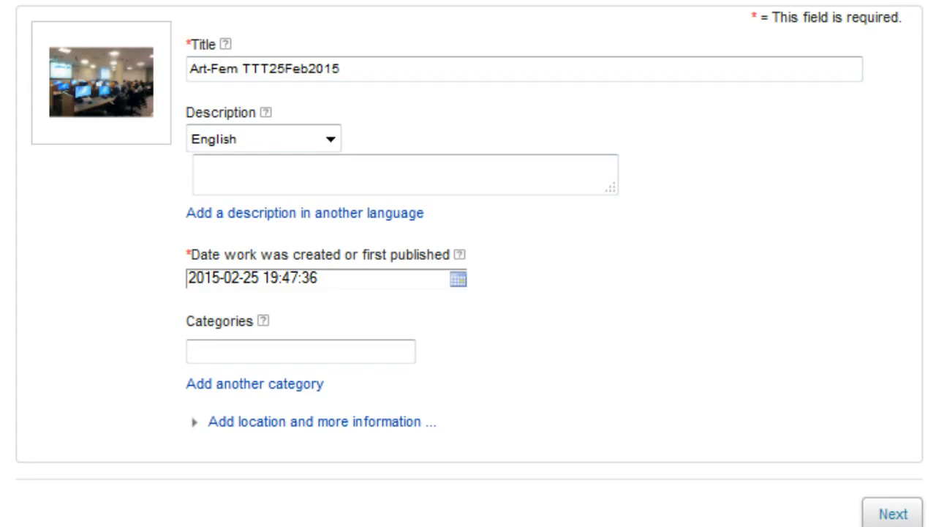
Step: Enter an English description naming the presenter running the Beginner Lesson at the February 2015 Train the Trainer
{"action": "left_click", "coordinate": [293, 167]}
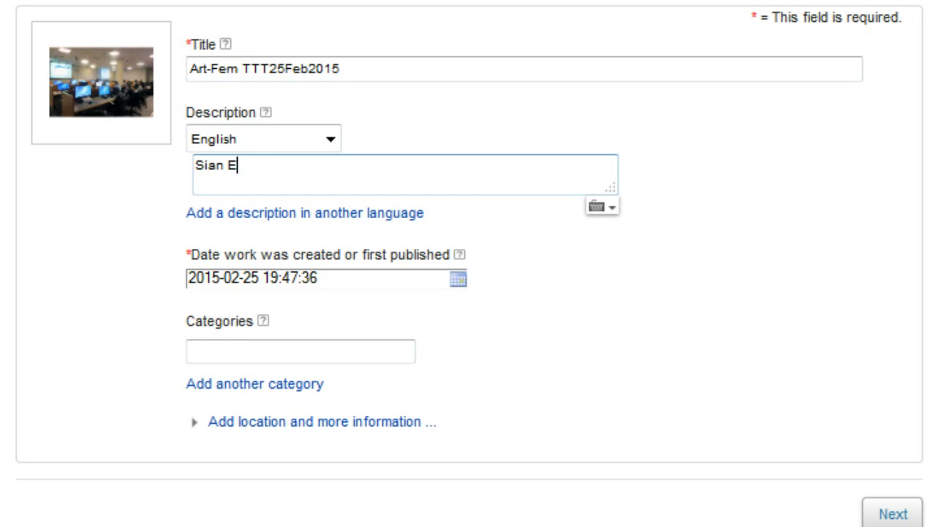
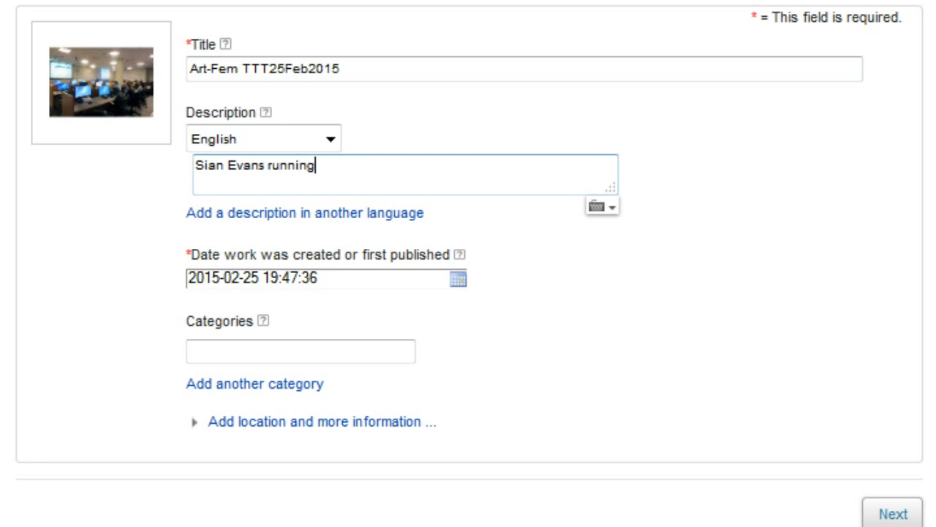
{"action": "type", "text": " the Beginn"}
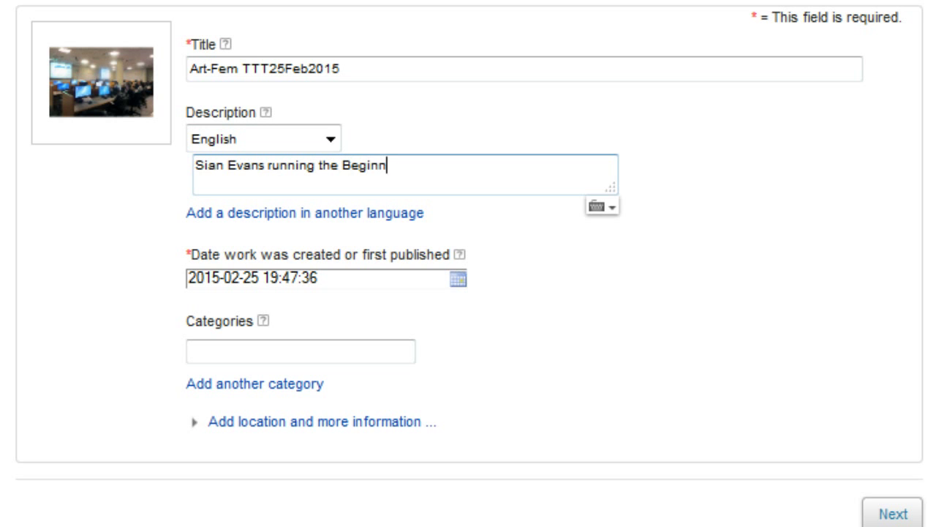
{"action": "type", "text": "er Lesson at the"}
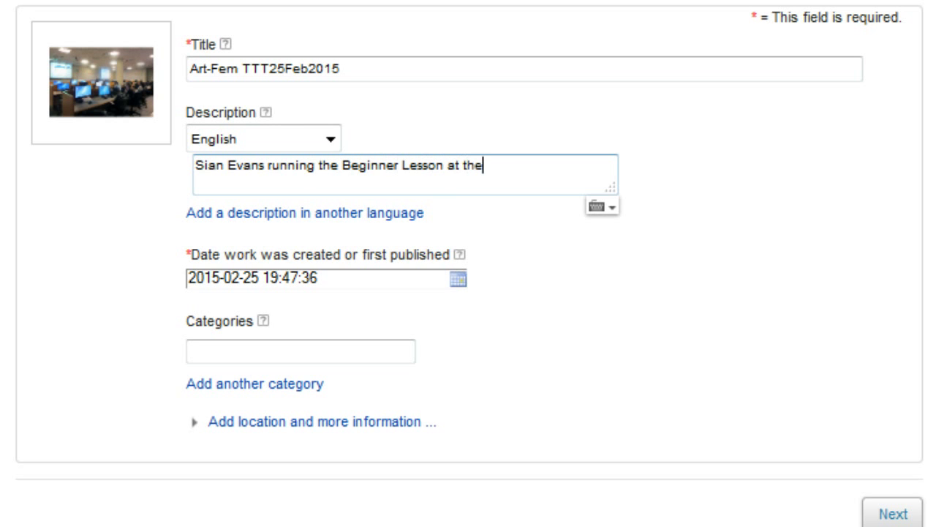
{"action": "type", "text": " February 2015 "}
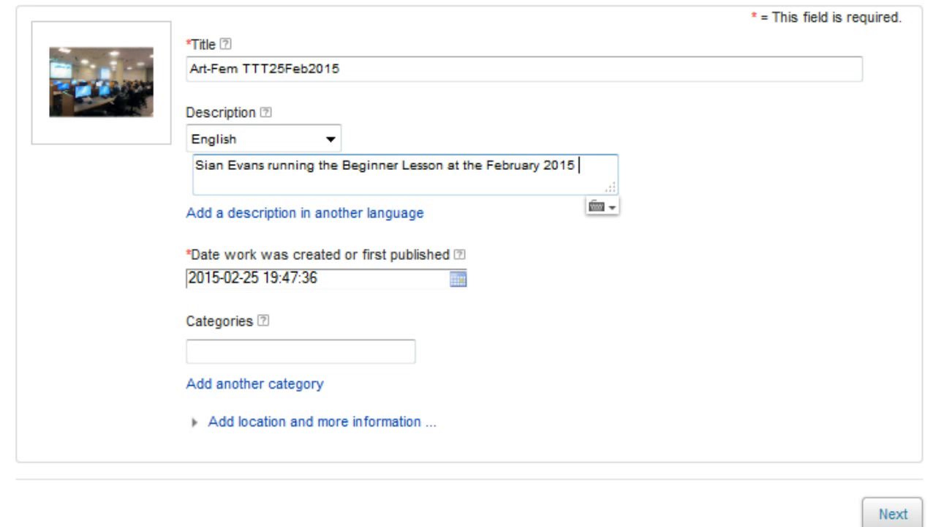
{"action": "type", "text": "Train the Tra"}
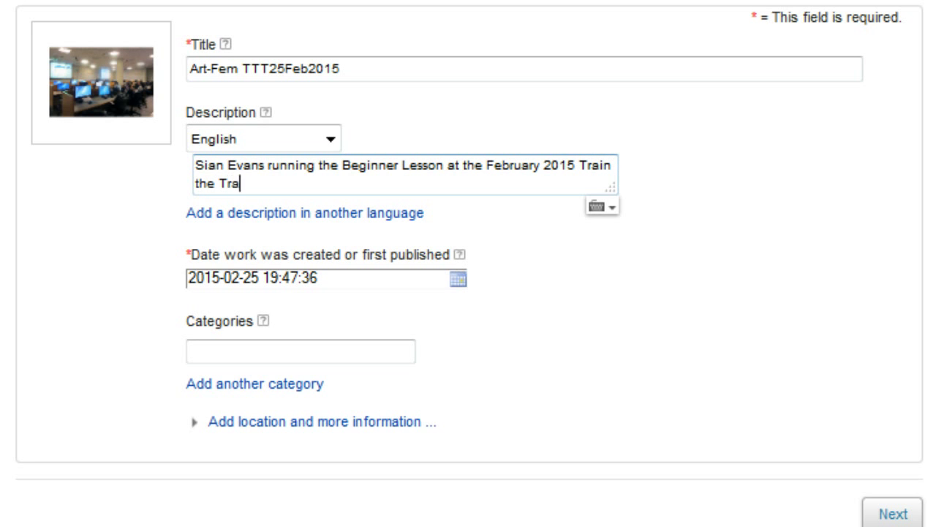
{"action": "type", "text": "iner"}
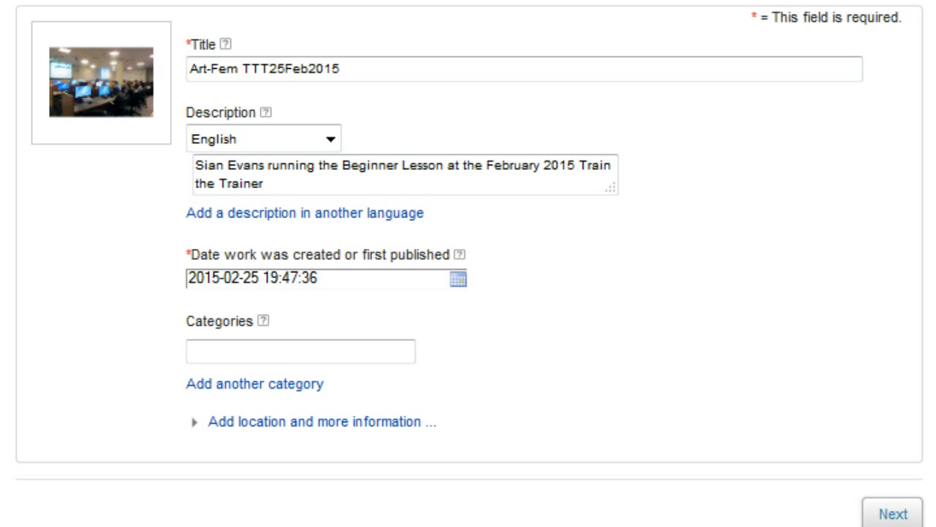
Step: Add the ArtAndFeminism category from the suggestion list
{"action": "left_click", "coordinate": [301, 351]}
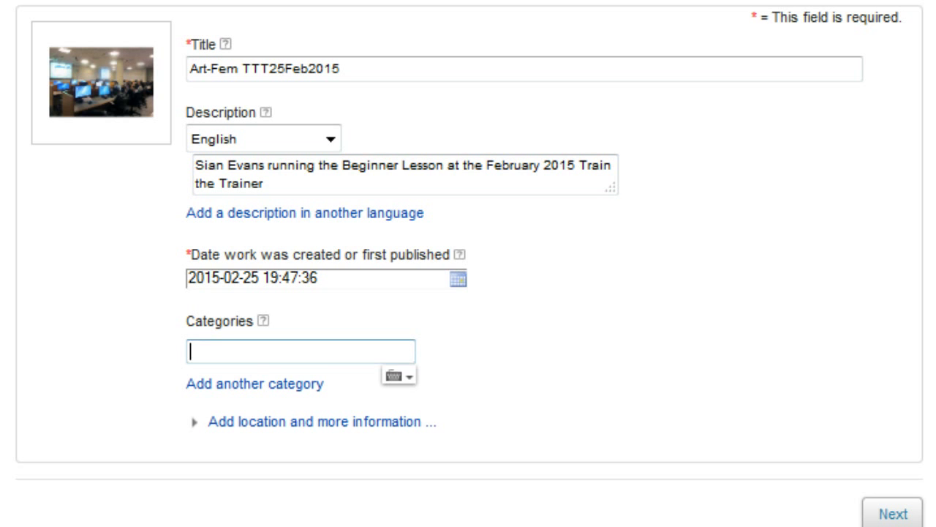
{"action": "type", "text": "Artand"}
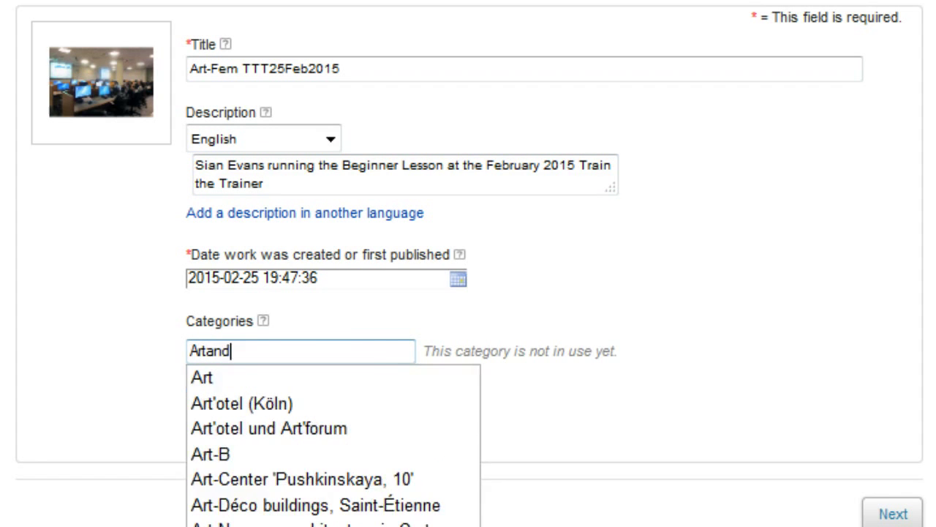
{"action": "type", "text": "F"}
{"action": "key", "text": "BackSpace"}
{"action": "key", "text": "BackSpace"}
{"action": "key", "text": "BackSpace"}
{"action": "key", "text": "BackSpace"}
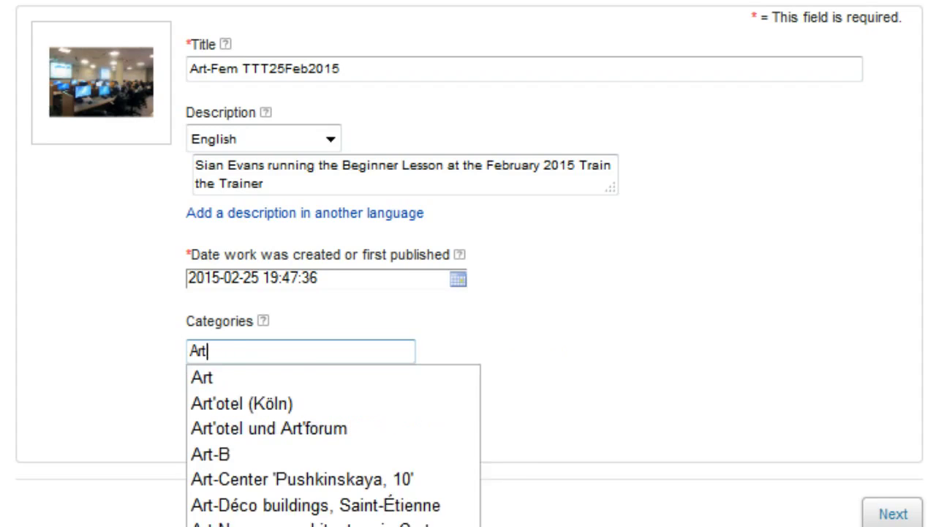
{"action": "type", "text": "AndFemin"}
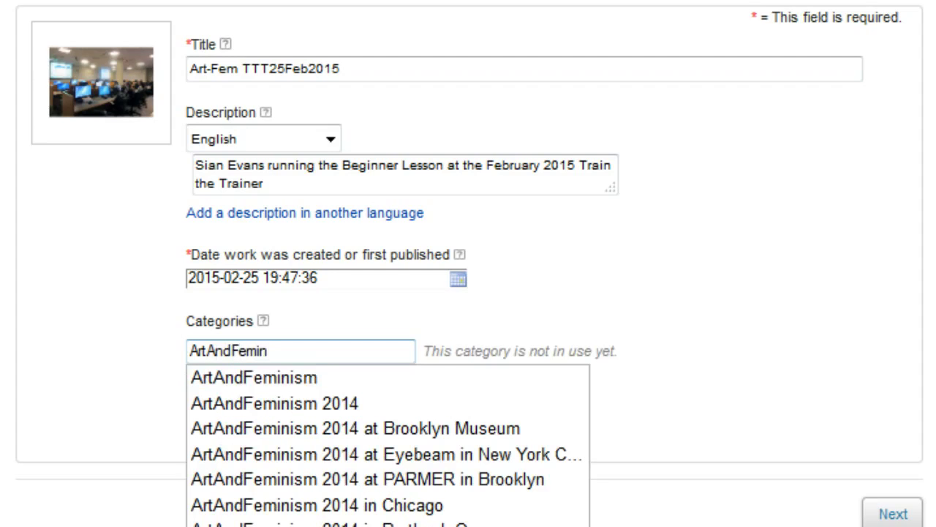
{"action": "key", "text": "Down"}
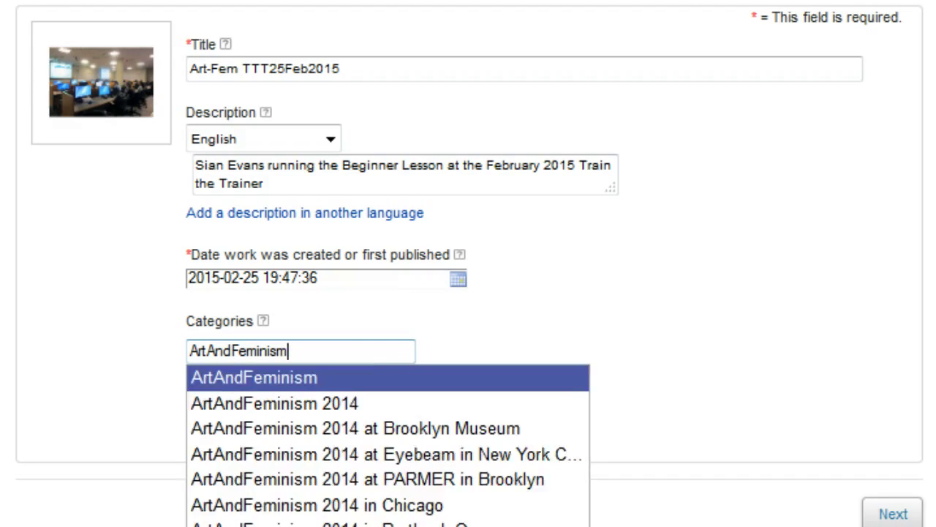
{"action": "key", "text": "Return"}
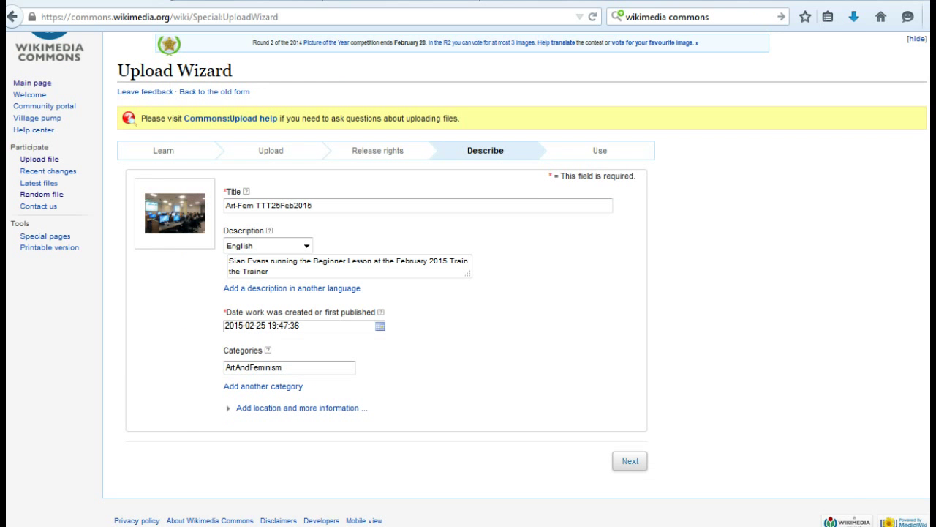
Step: Submit the details and publish Art-Fem_TTT25Feb2015.jpg
{"action": "left_click", "coordinate": [633, 464]}
{"action": "left_click", "coordinate": [632, 463]}
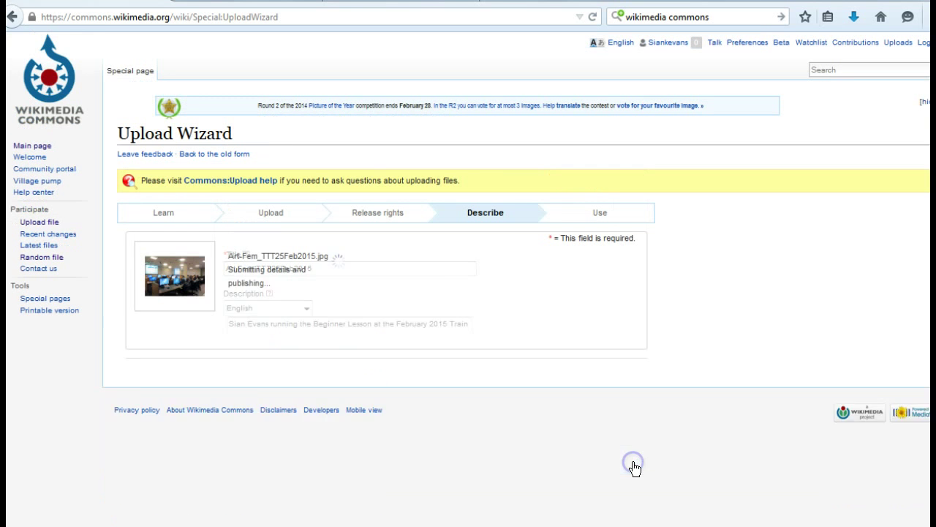